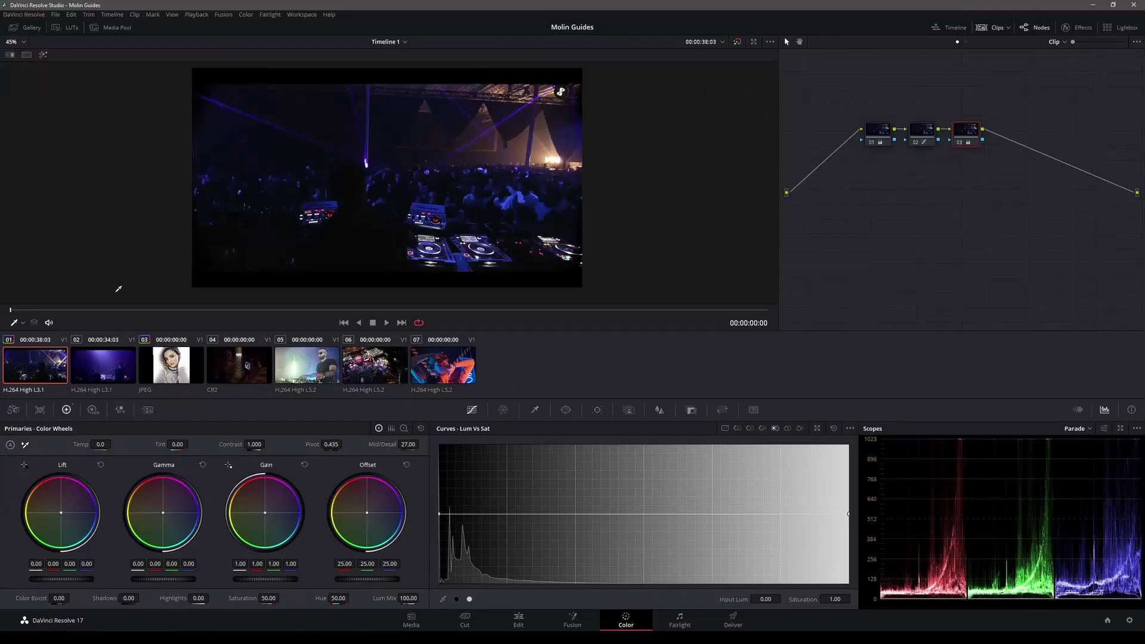
# Step: Select clip 02 and compare its copied three-node grade against clip 01
pyautogui.click(100, 376)
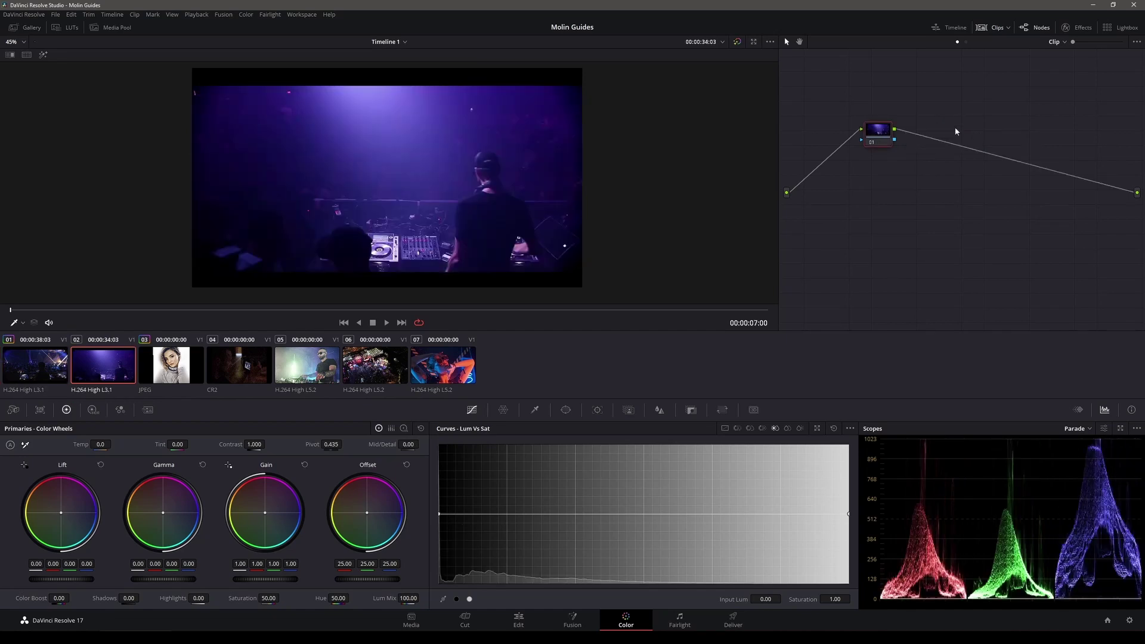
pyautogui.press('Up')
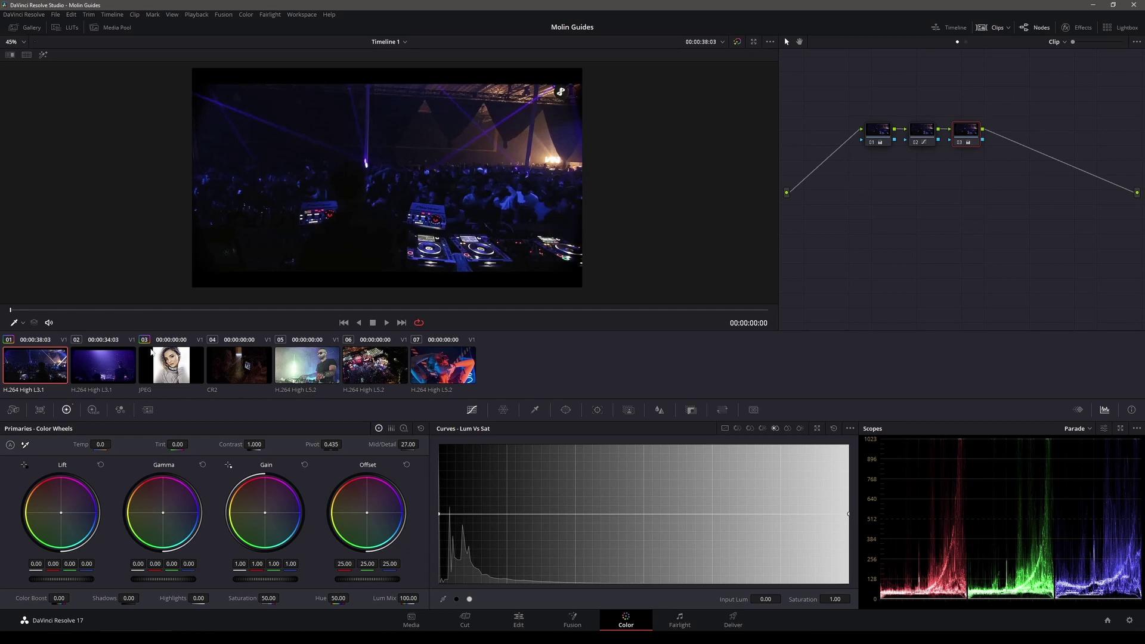
pyautogui.click(79, 373)
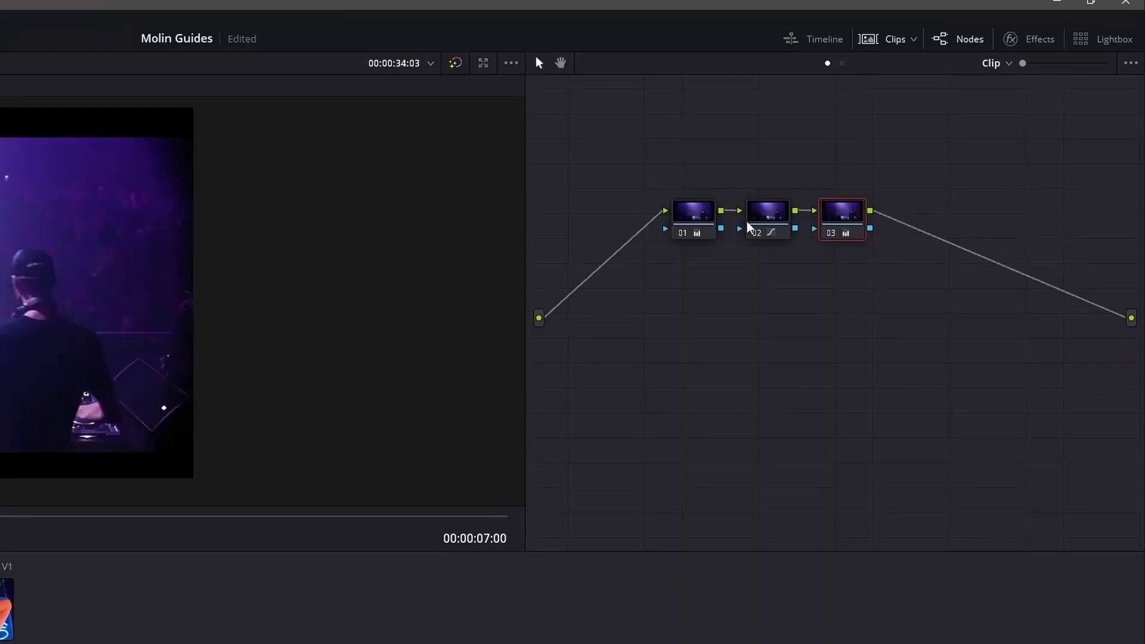
pyautogui.click(24, 373)
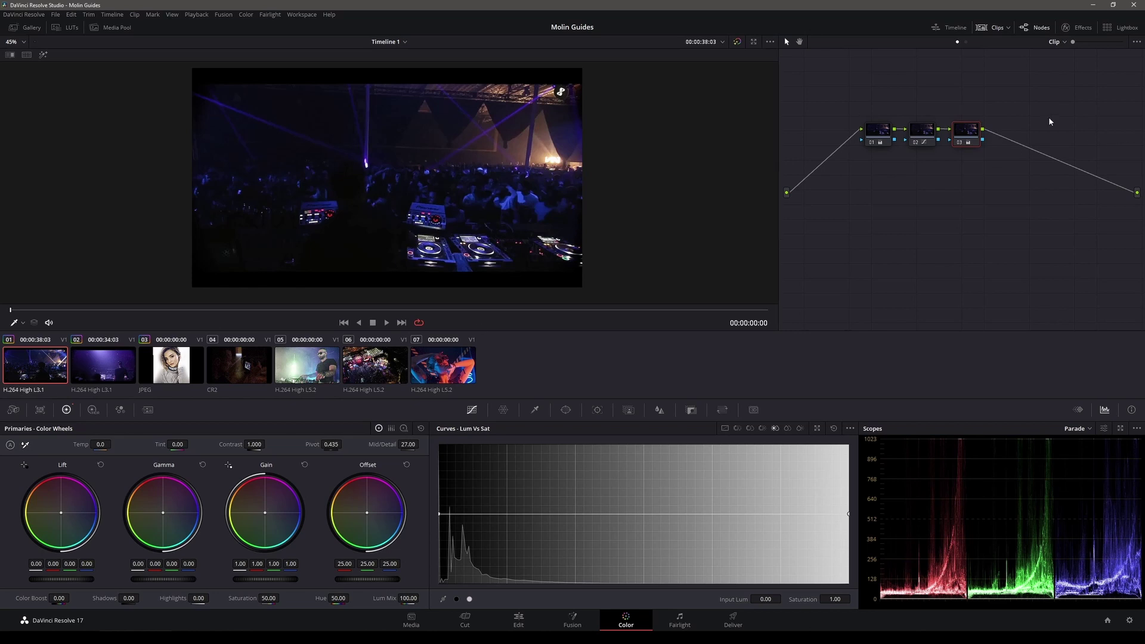
pyautogui.click(133, 371)
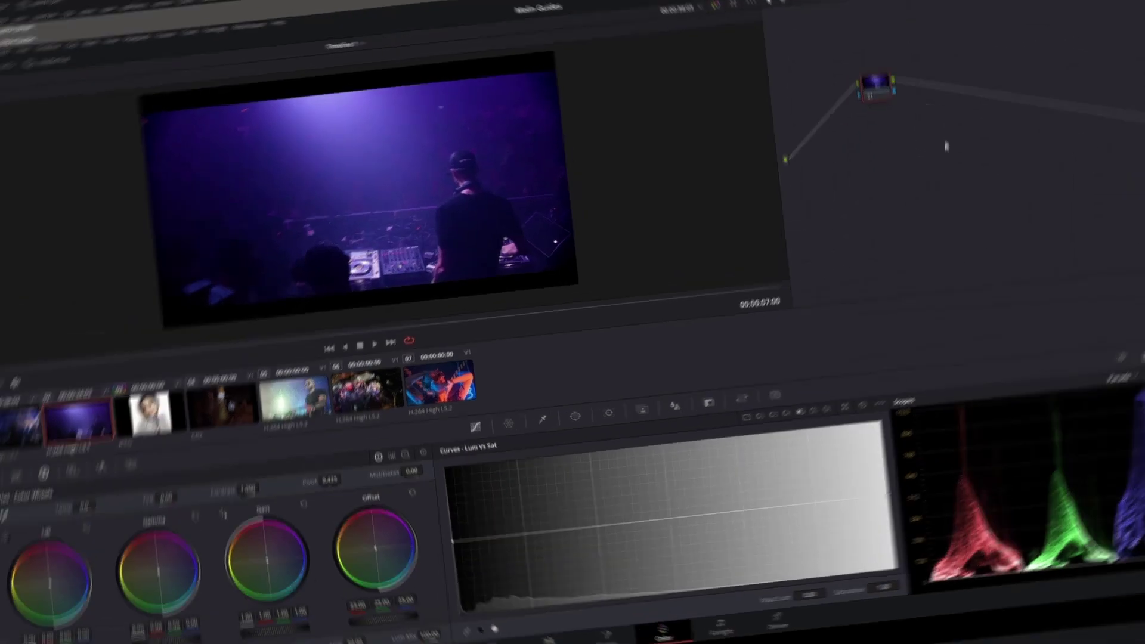
# Step: Auto Balance clip 05 and toggle node 01 off and on to compare
pyautogui.click(323, 371)
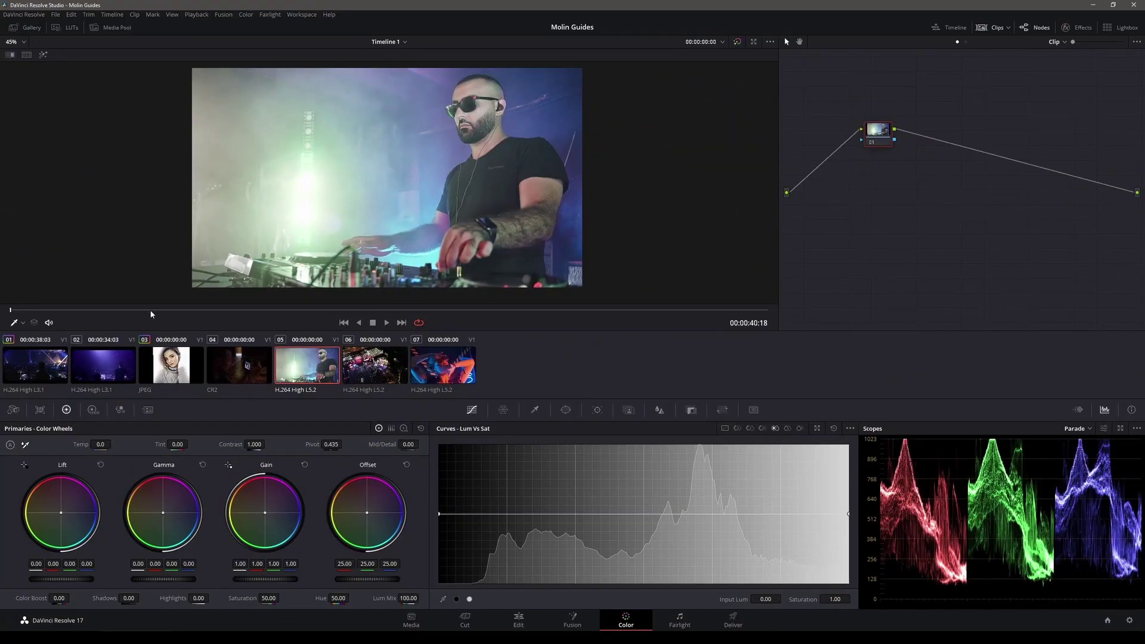
pyautogui.click(151, 311)
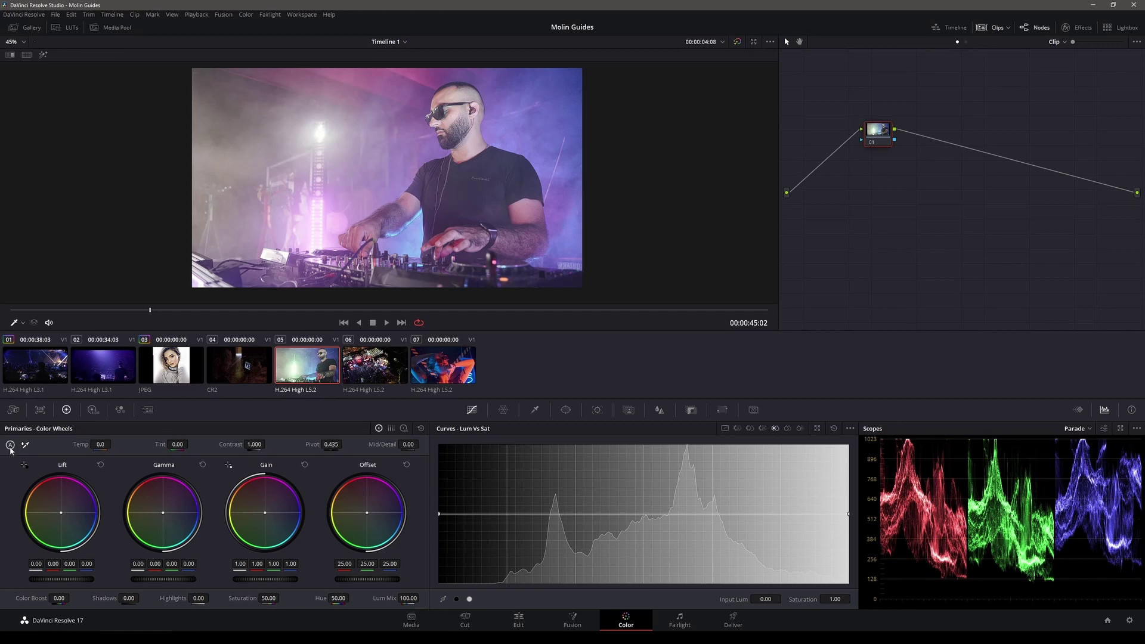
pyautogui.click(10, 447)
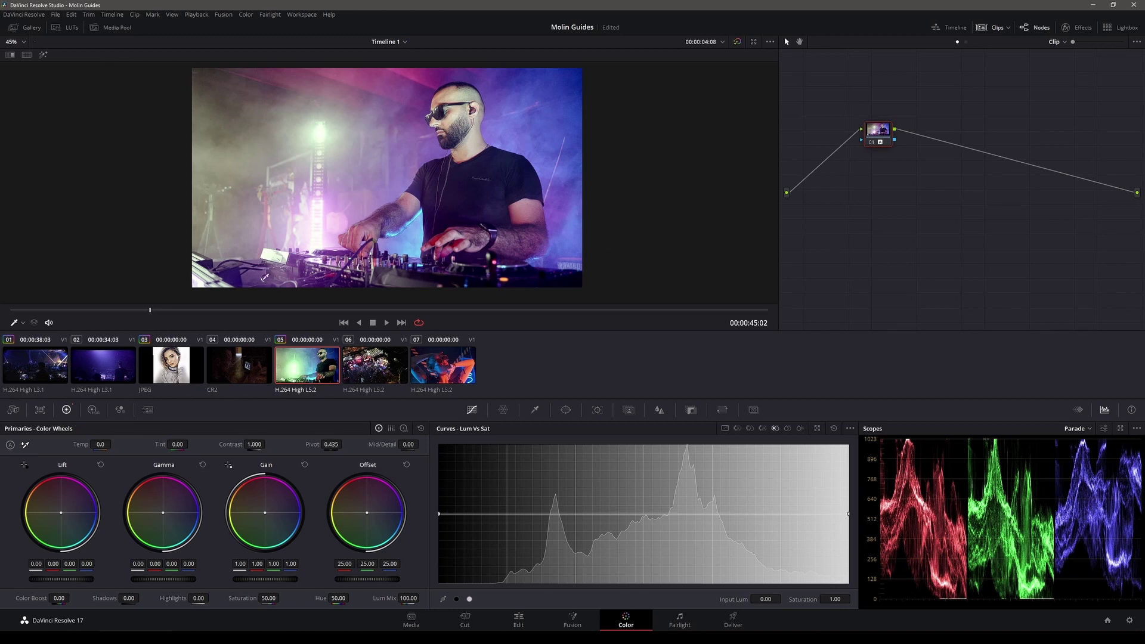
pyautogui.click(873, 142)
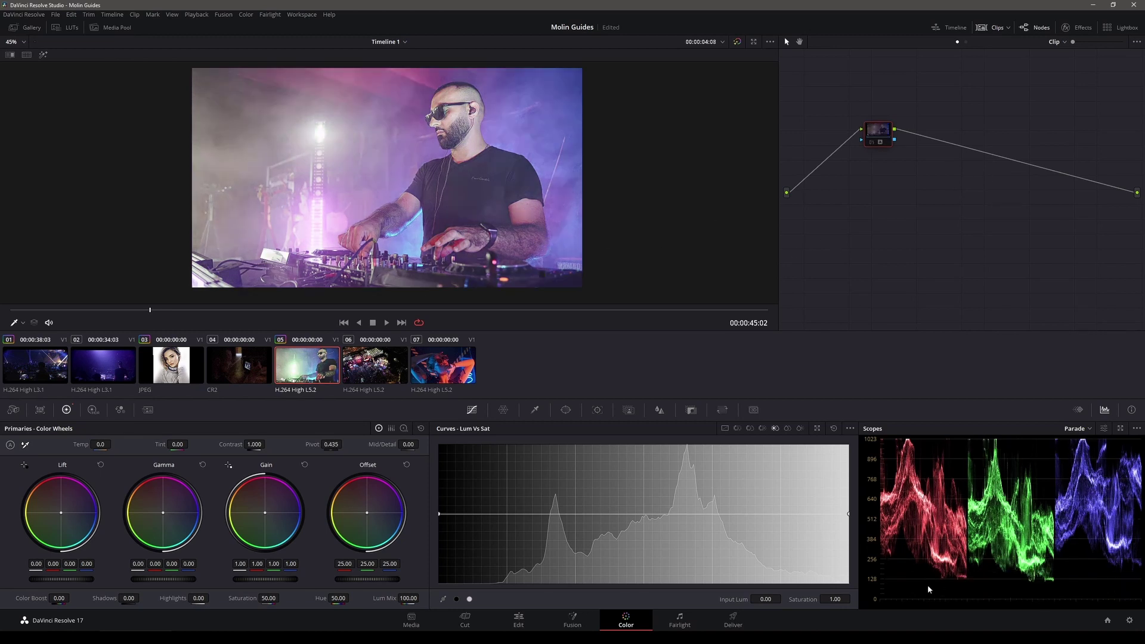
pyautogui.click(873, 143)
# Step: Switch to clip 07 and toggle its grade repeatedly to compare before and after
pyautogui.press('Down')
pyautogui.press('Down')
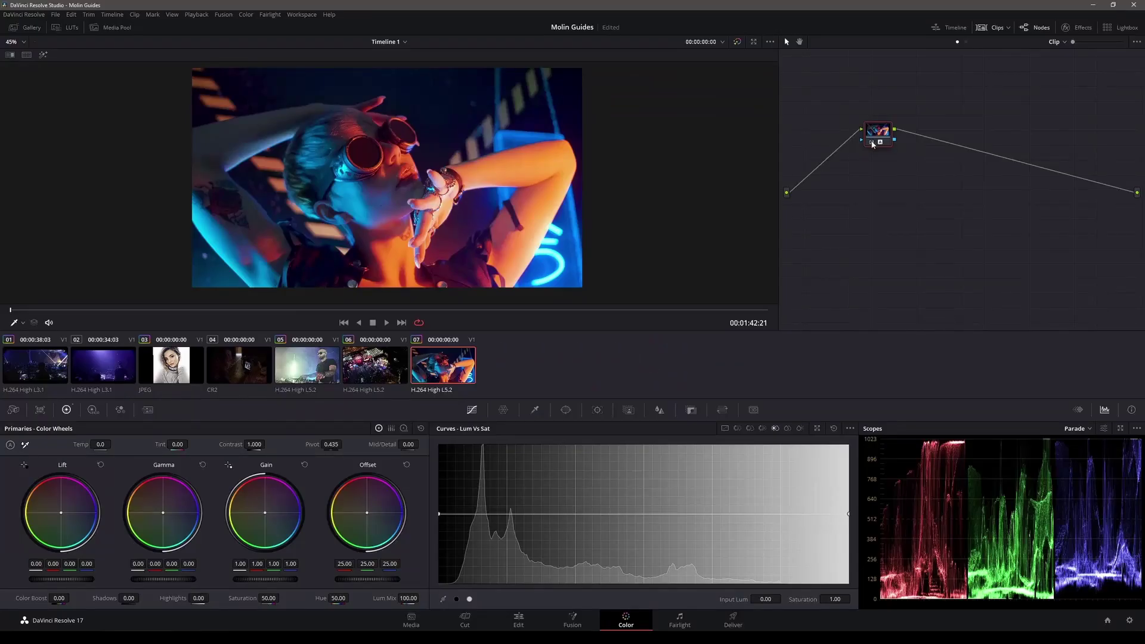
pyautogui.click(873, 144)
pyautogui.click(873, 144)
pyautogui.click(872, 144)
pyautogui.click(873, 144)
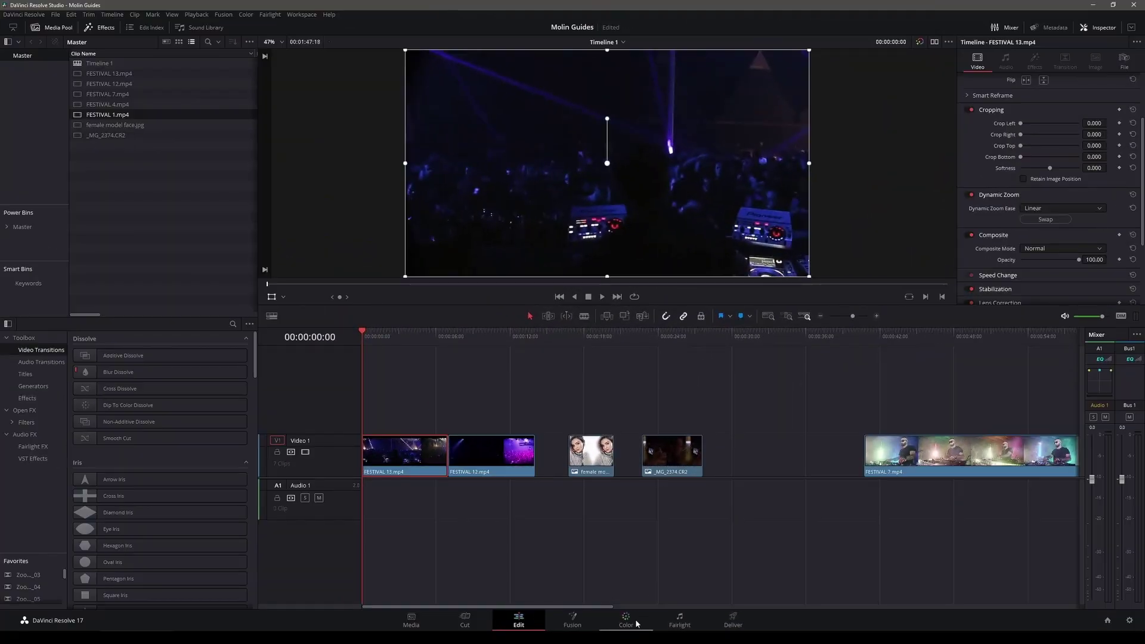
pyautogui.click(626, 621)
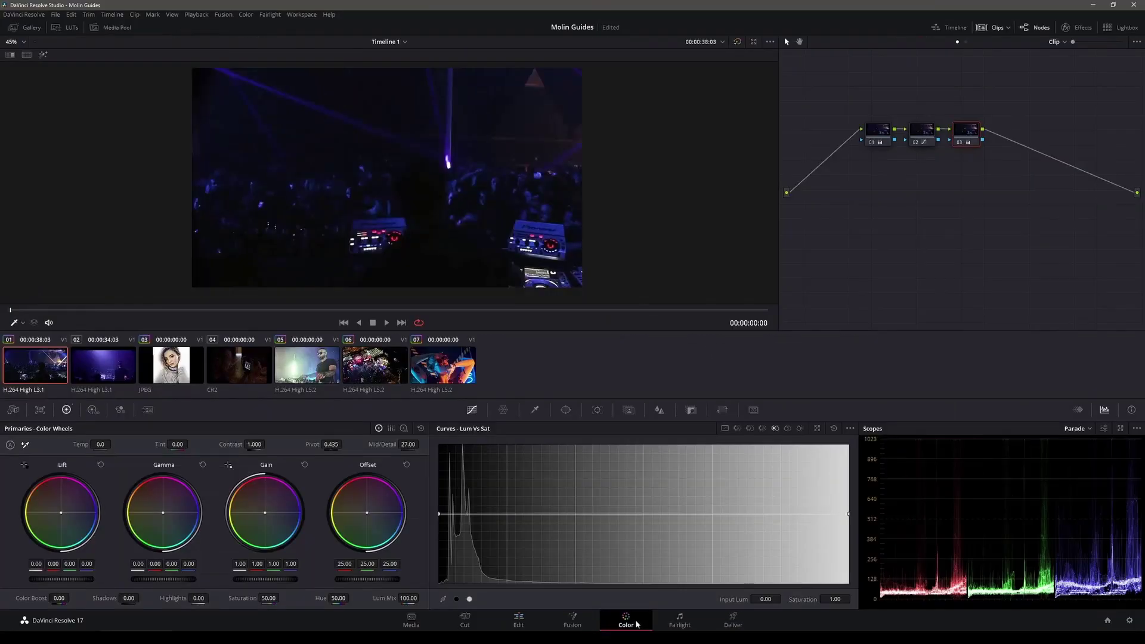
# Step: On clip 03, show the Vectorscope with Skin Tone Indicator and drag Hue to 54.00
pyautogui.click(179, 363)
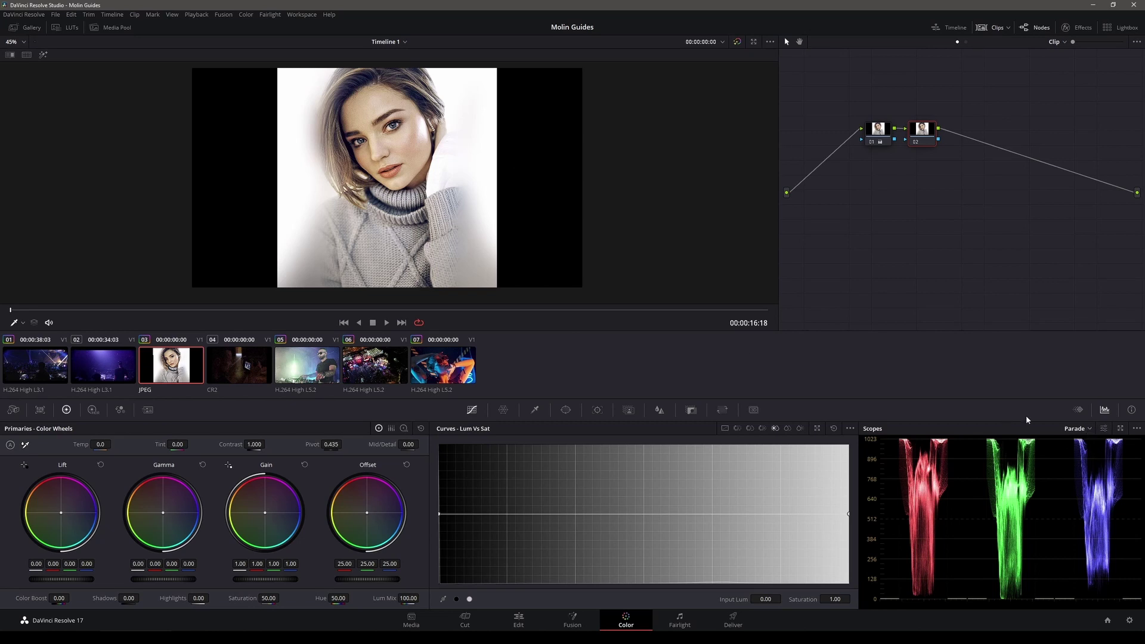
pyautogui.click(1085, 428)
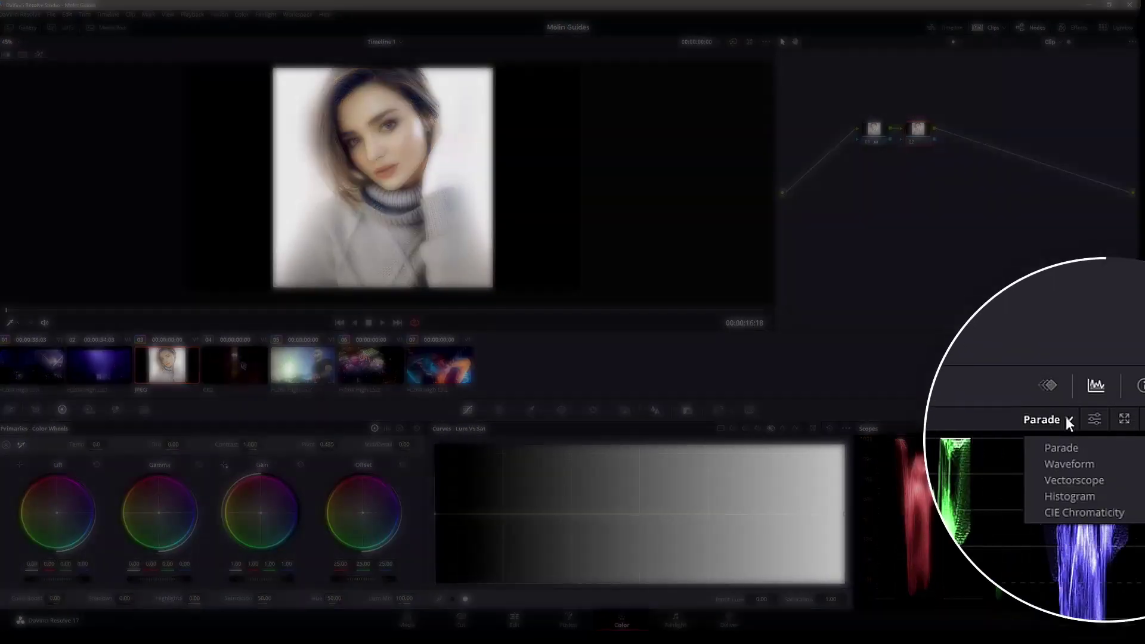
pyautogui.click(1091, 480)
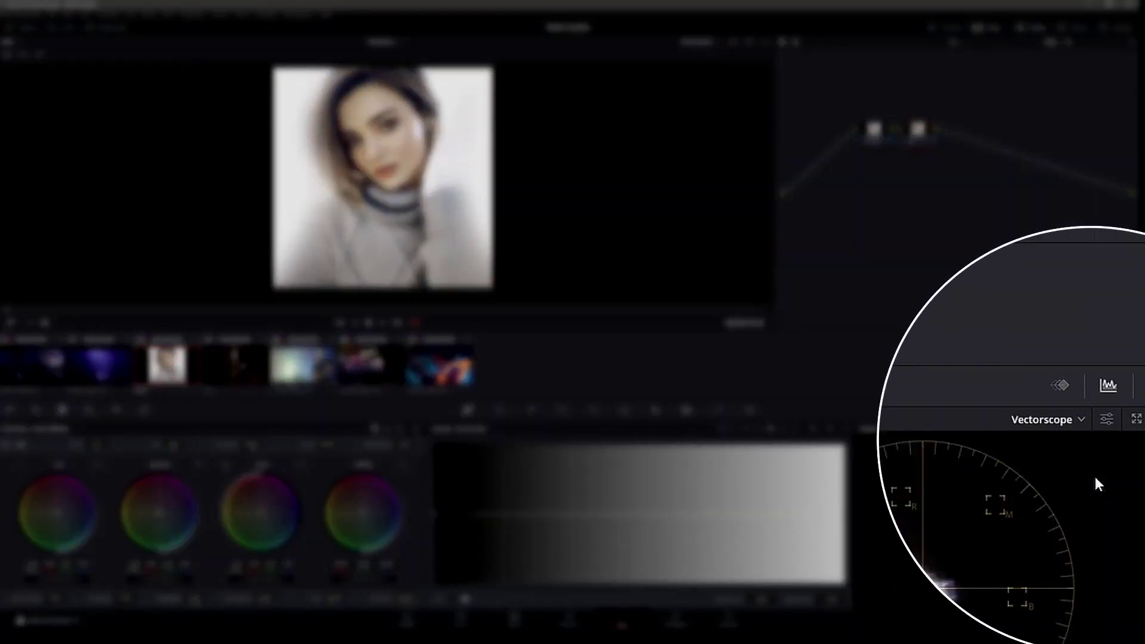
pyautogui.click(1117, 421)
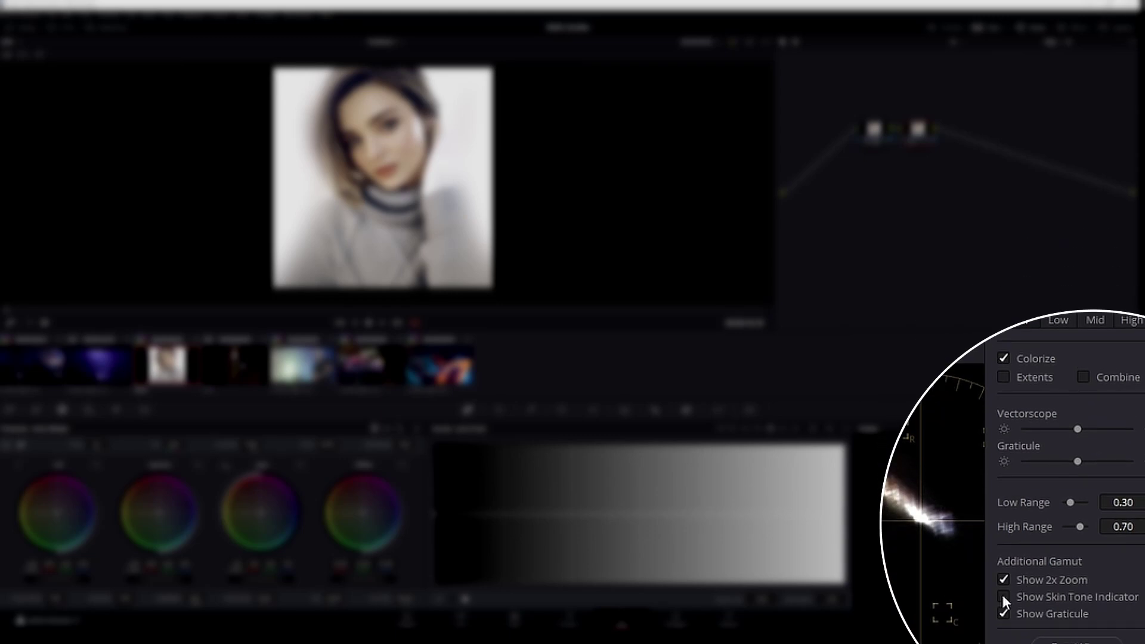
pyautogui.click(1003, 596)
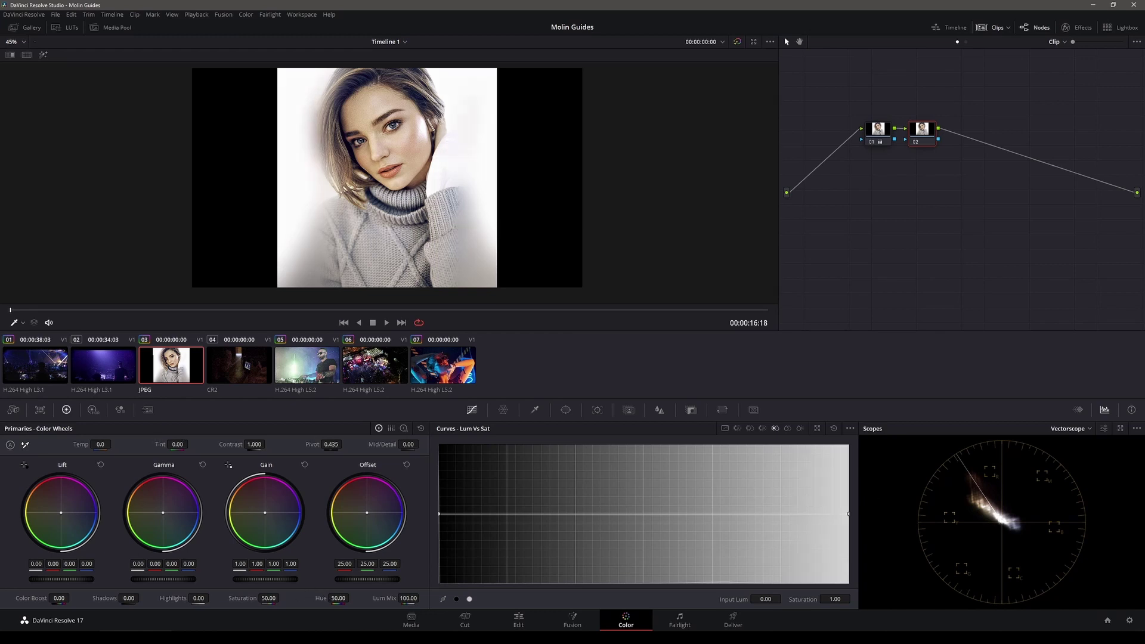
pyautogui.moveTo(336, 598)
pyautogui.mouseDown()
pyautogui.moveTo(381, 598)
pyautogui.moveTo(352, 598)
pyautogui.mouseUp()
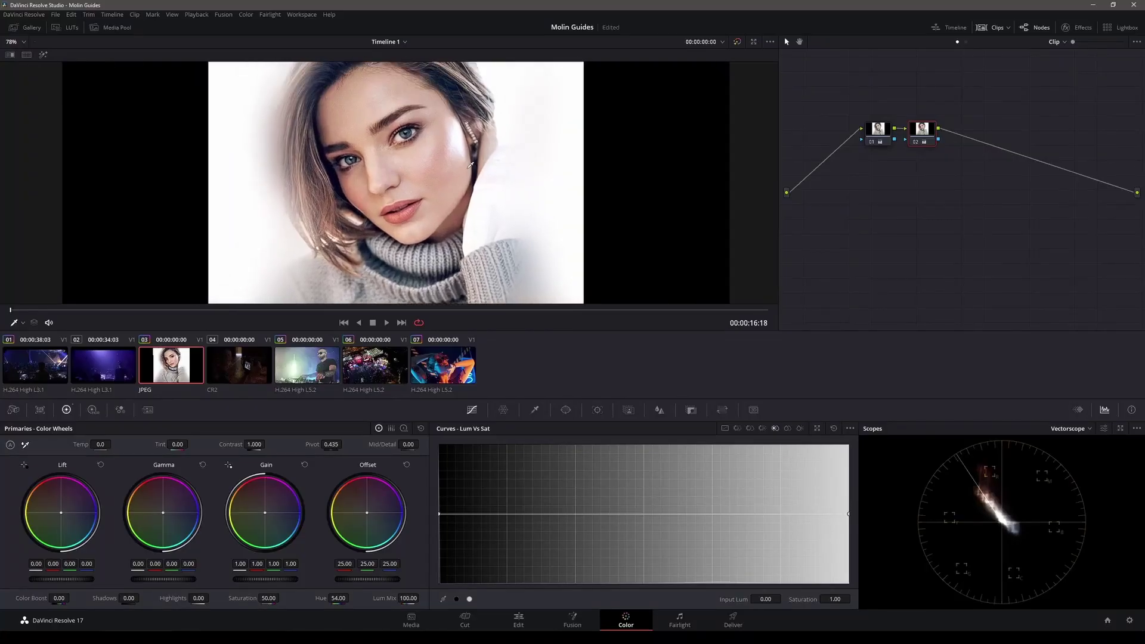
pyautogui.scroll(3, 471, 165)
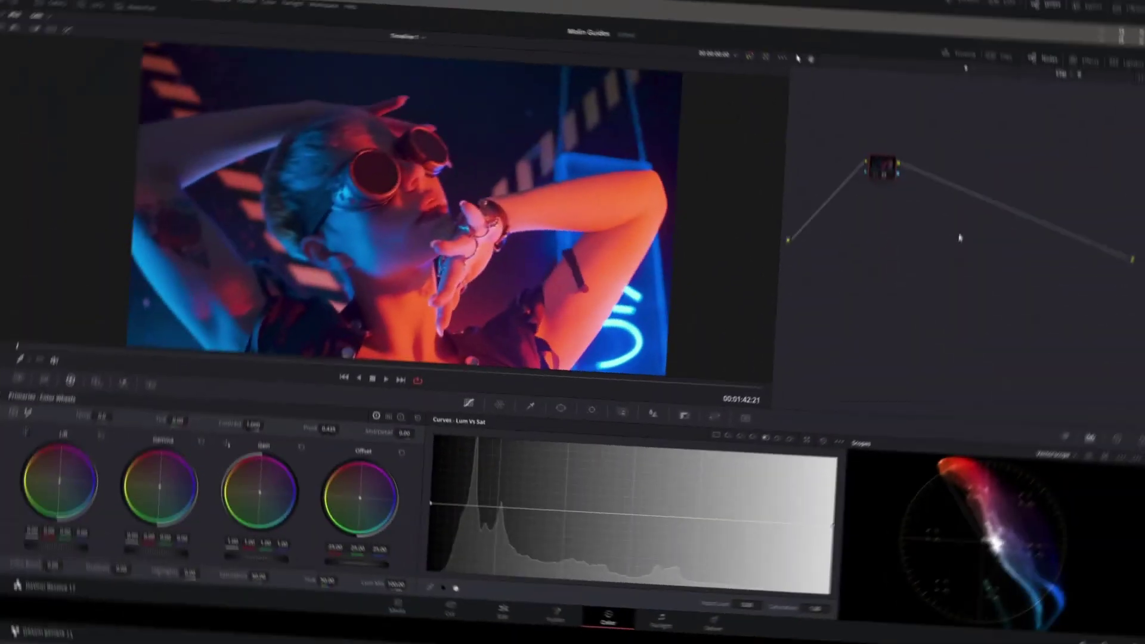
# Step: Add a serial node, enable Show picker RGB value in the viewer, and select the next clip
pyautogui.hotkey('alt', 's')
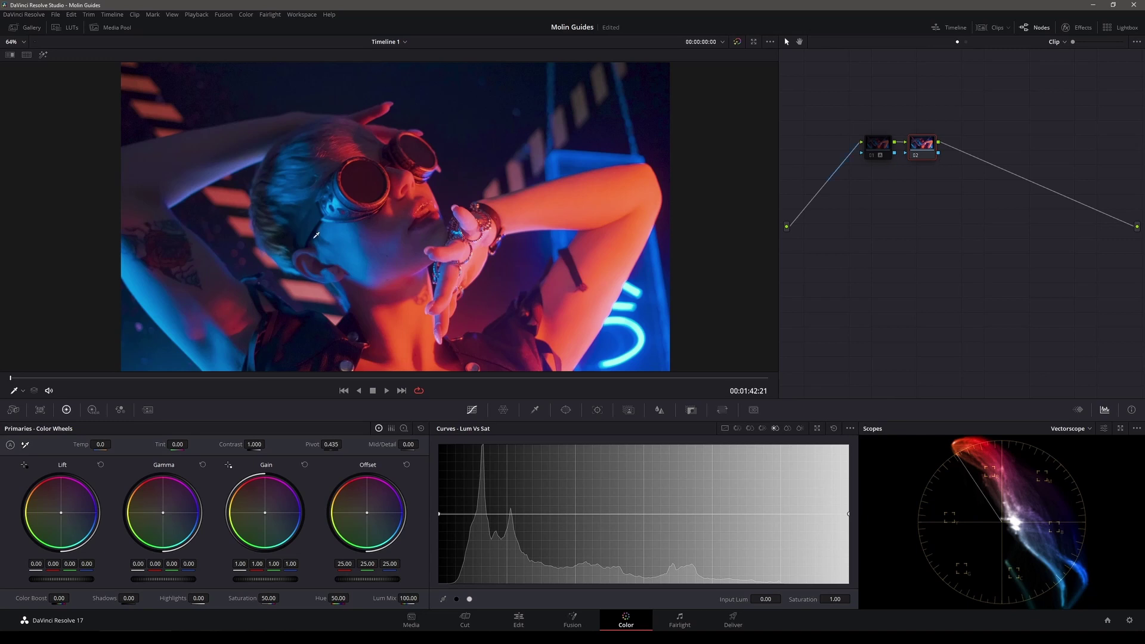
pyautogui.click(534, 408)
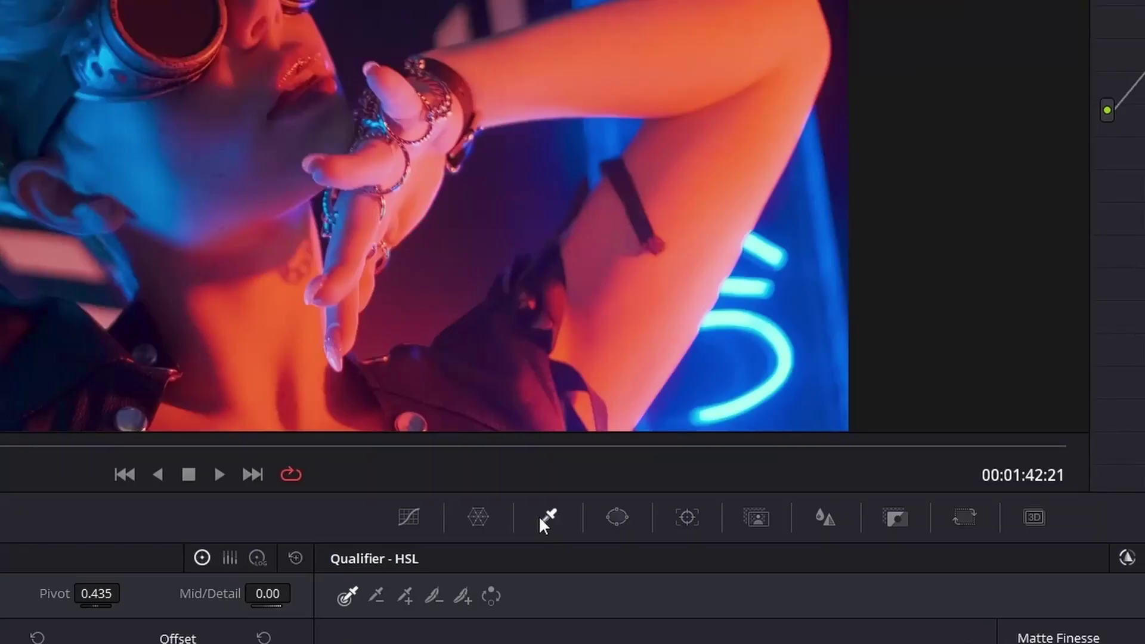
pyautogui.rightClick(235, 77)
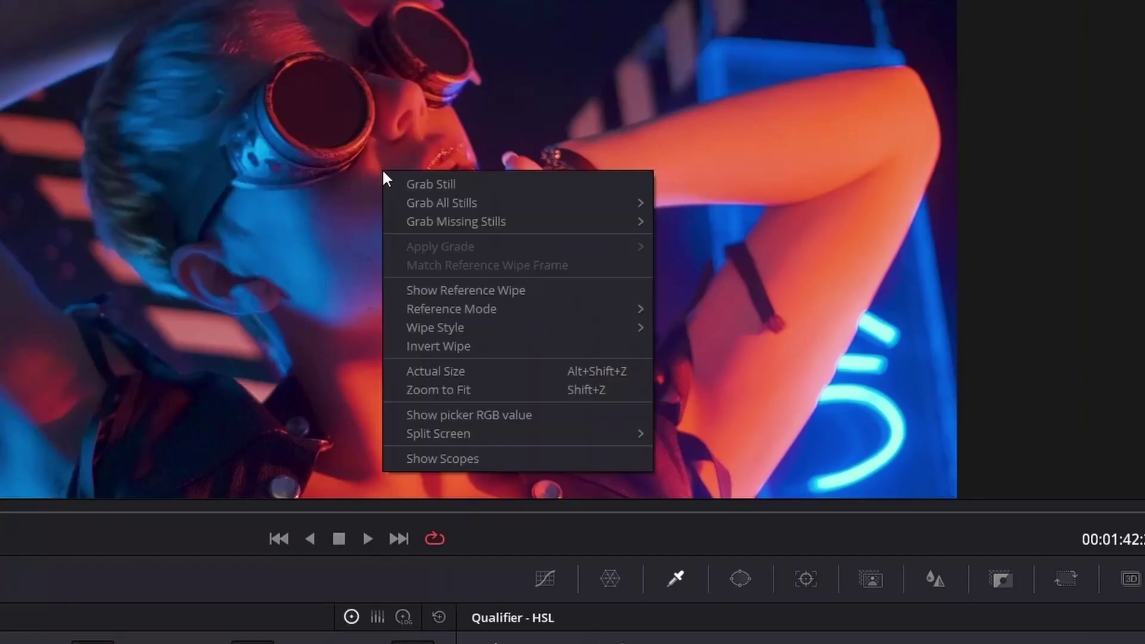
pyautogui.click(535, 418)
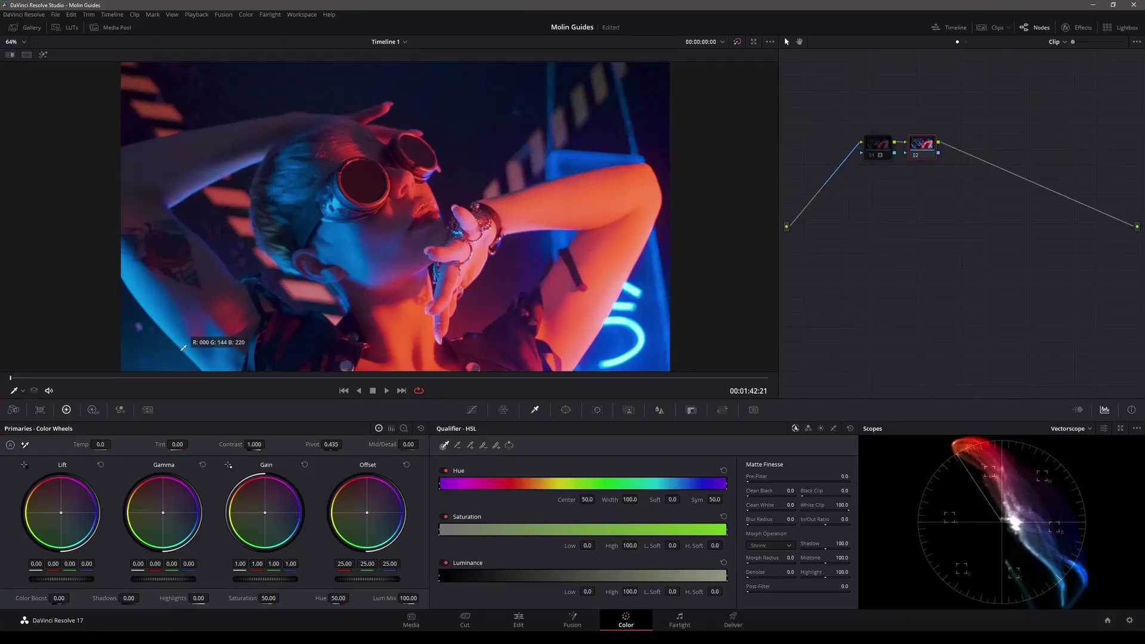
pyautogui.click(343, 391)
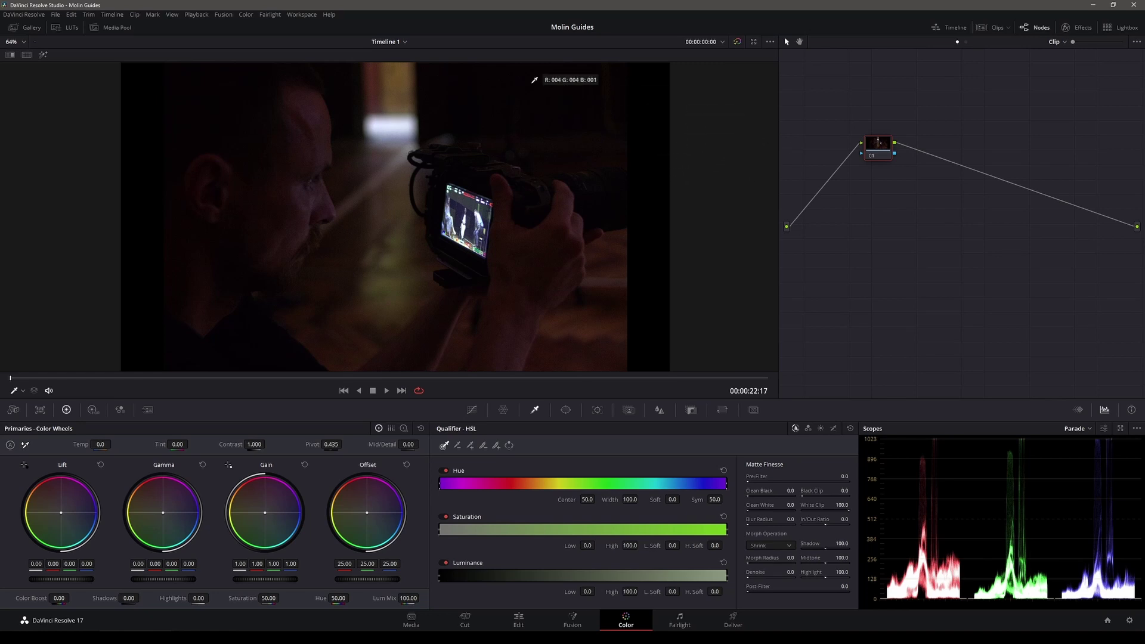
# Step: Zoom into the camera-operator clip's viewer and turn off Show picker RGB value
pyautogui.scroll(2, 486, 177)
pyautogui.scroll(1, 591, 135)
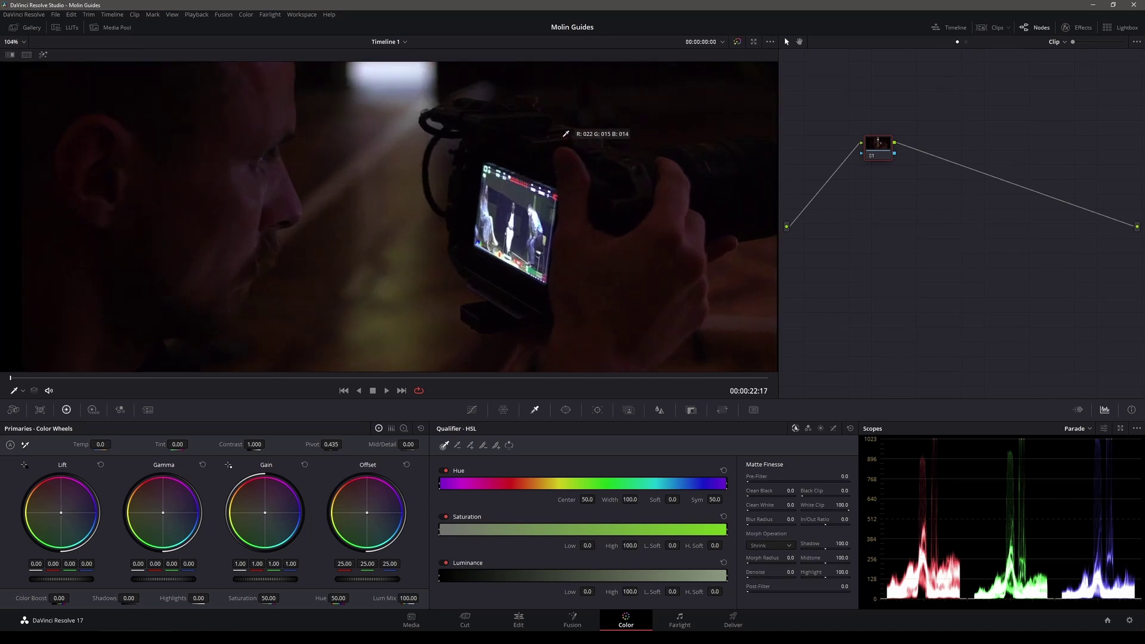
pyautogui.scroll(2, 498, 205)
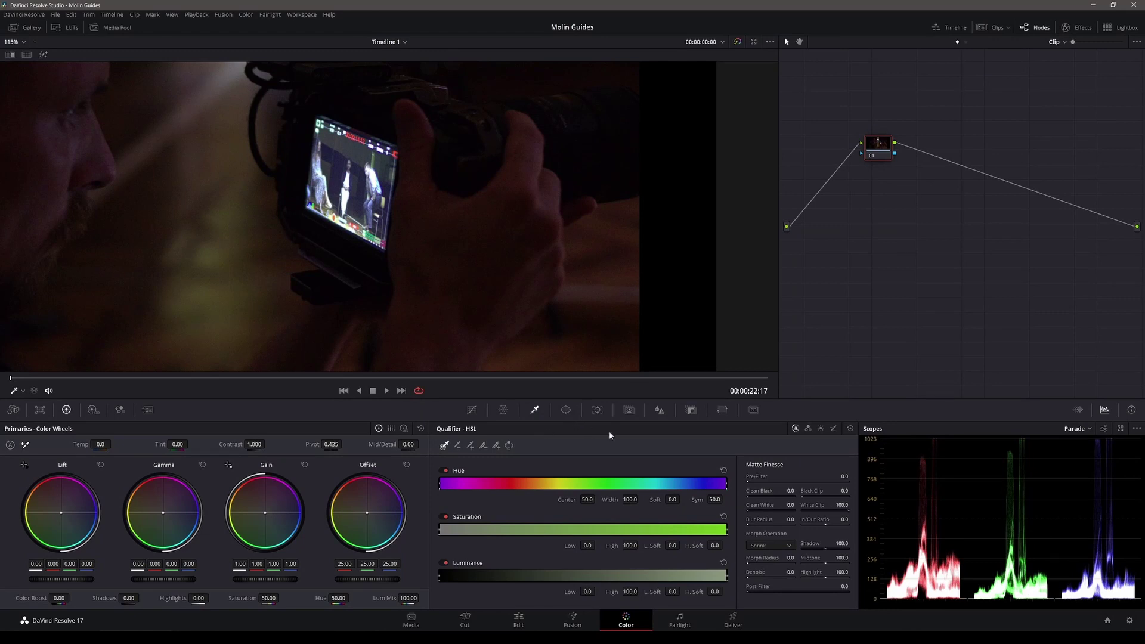
pyautogui.rightClick(383, 165)
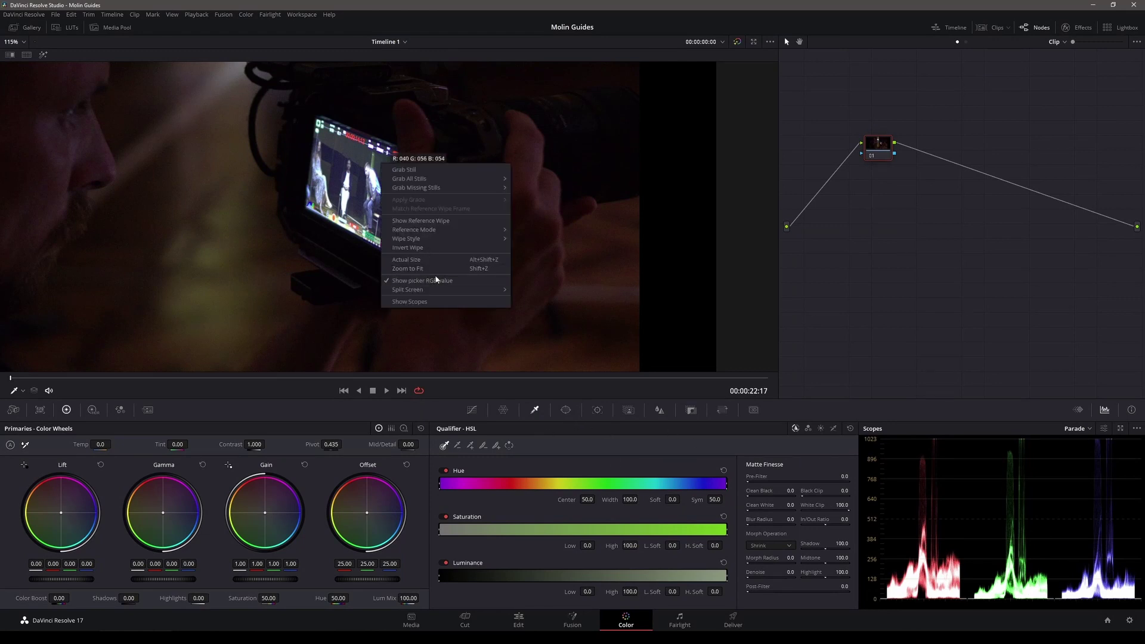
pyautogui.click(477, 280)
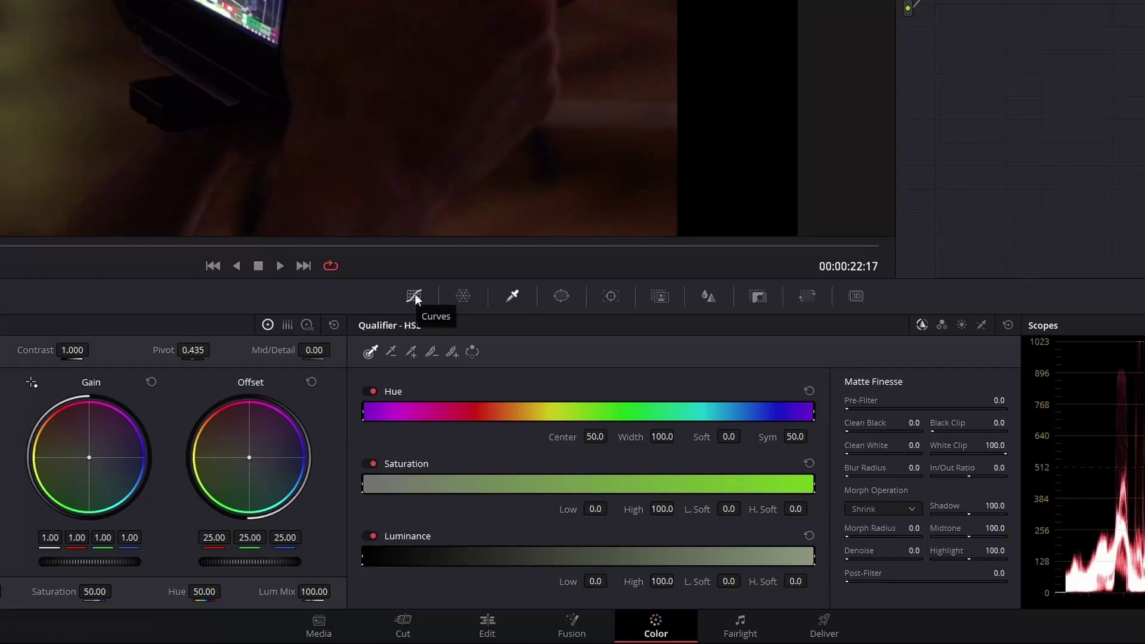
# Step: In Curves, use Lum Vs Sat to lower the darkest tones' saturation to 0.13
pyautogui.click(472, 411)
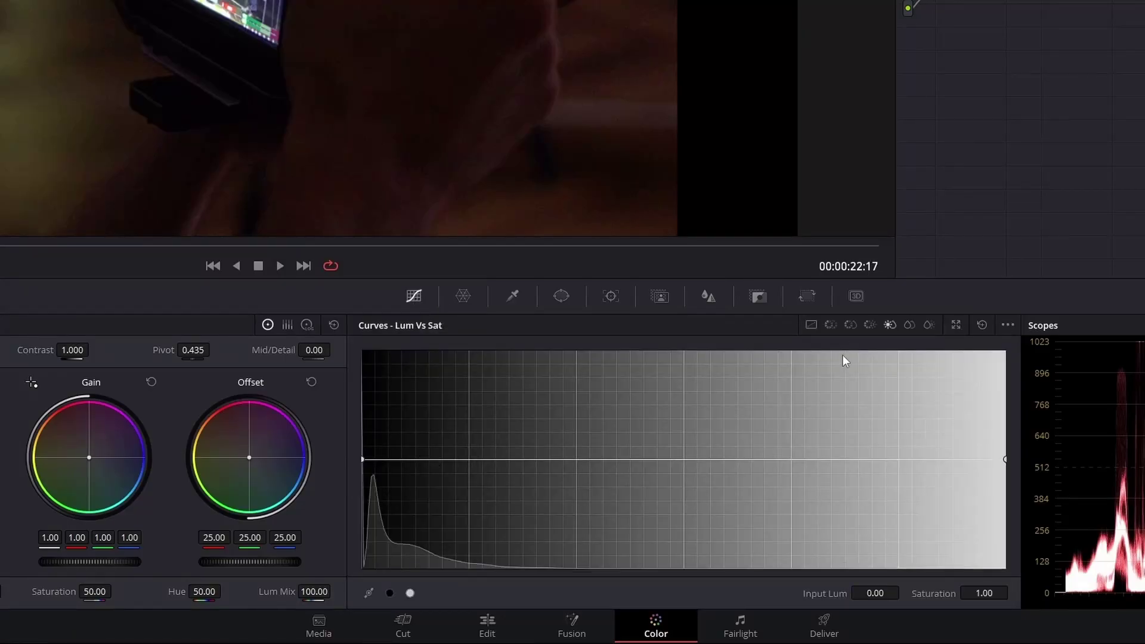
pyautogui.click(812, 325)
pyautogui.click(831, 325)
pyautogui.click(851, 325)
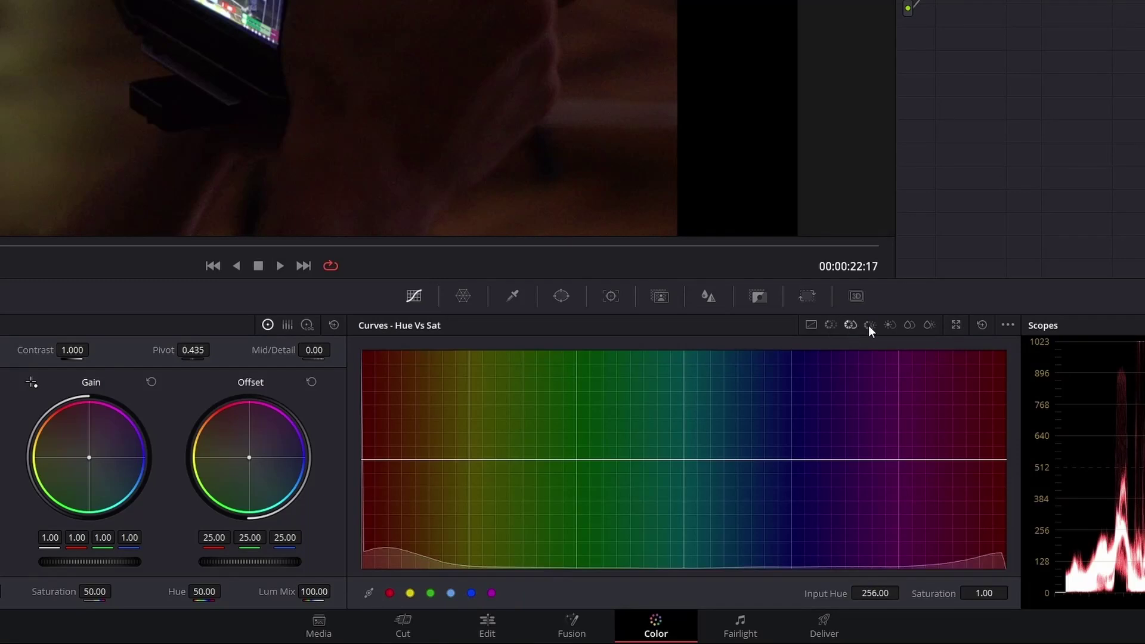
pyautogui.click(870, 325)
pyautogui.click(888, 324)
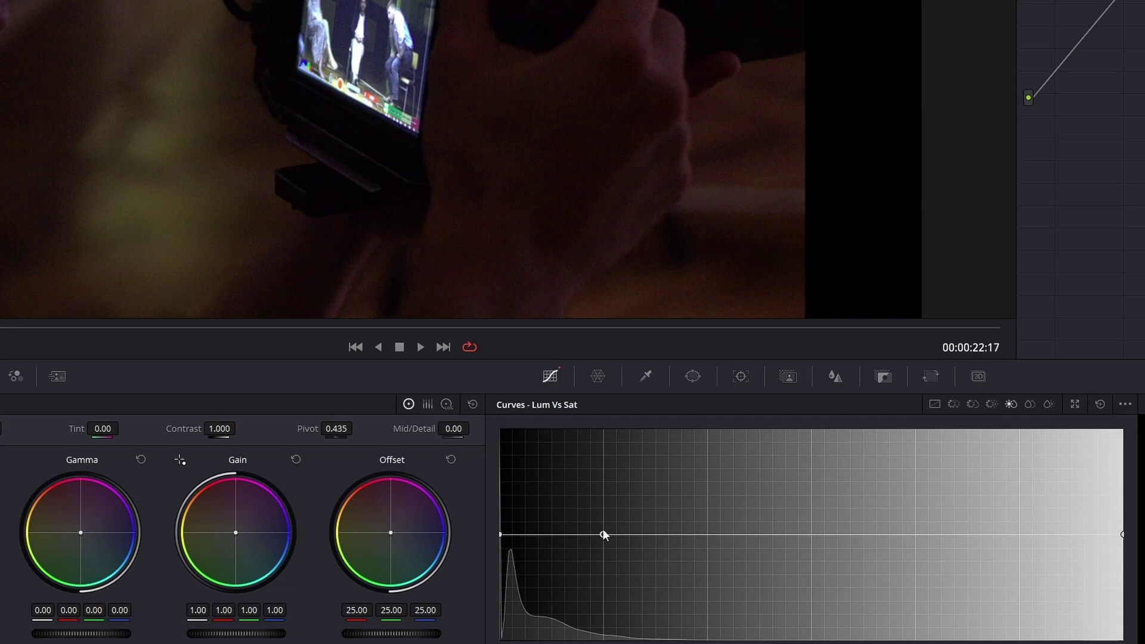
pyautogui.moveTo(501, 535); pyautogui.dragTo(492, 630)
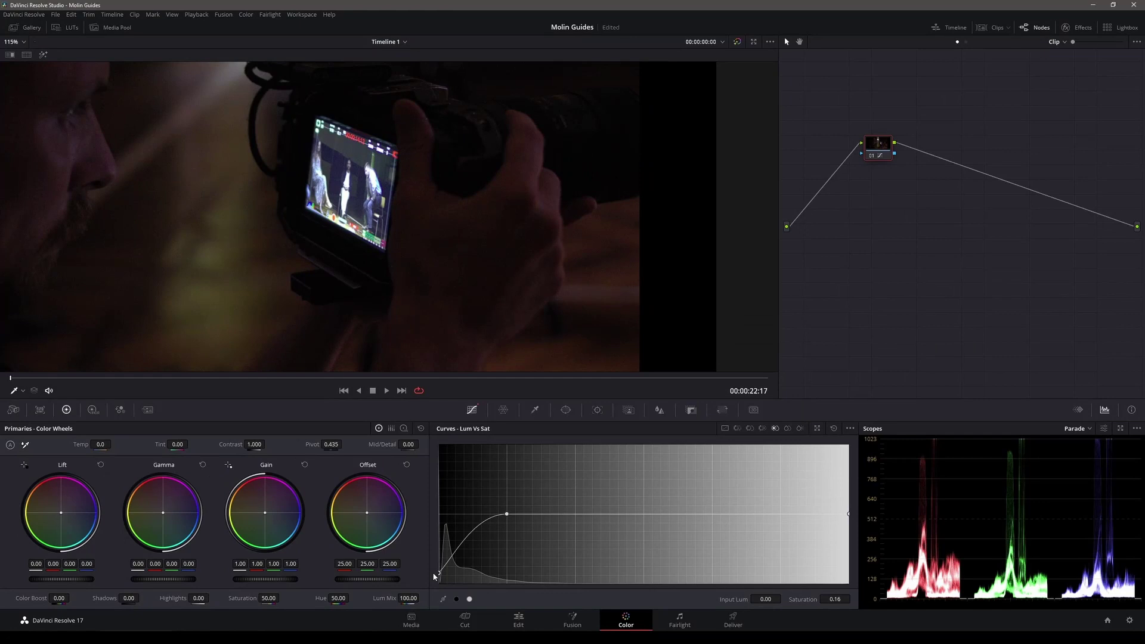
pyautogui.moveTo(435, 577); pyautogui.dragTo(434, 579)
# Step: Toggle the grade node off and on to compare the shadow cleanup
pyautogui.scroll(-3, 437, 232)
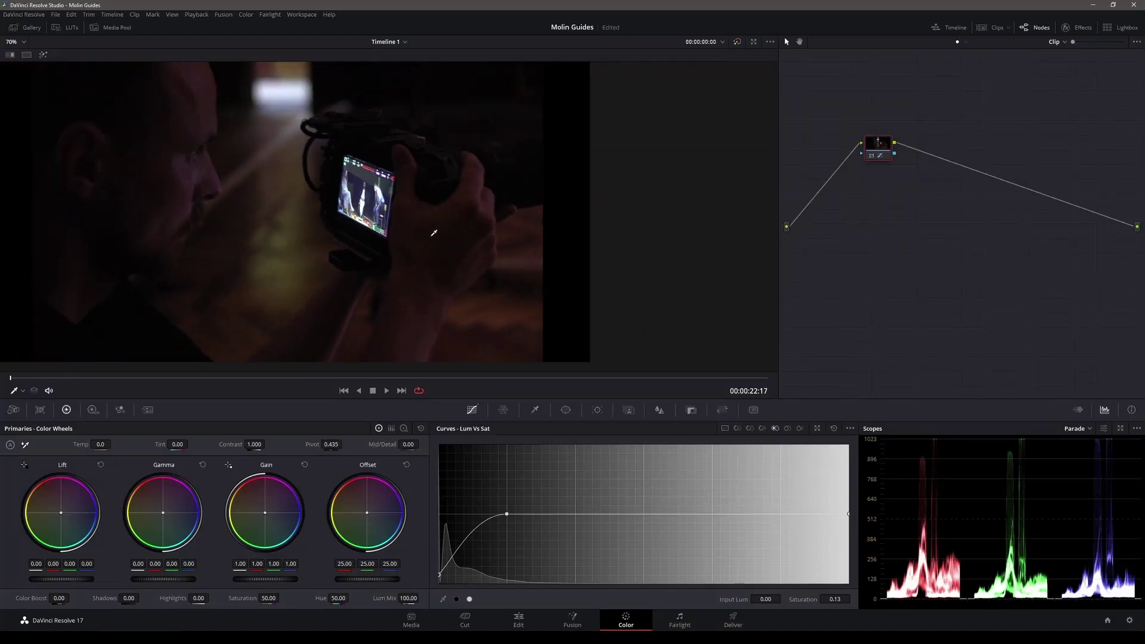
pyautogui.scroll(4, 455, 235)
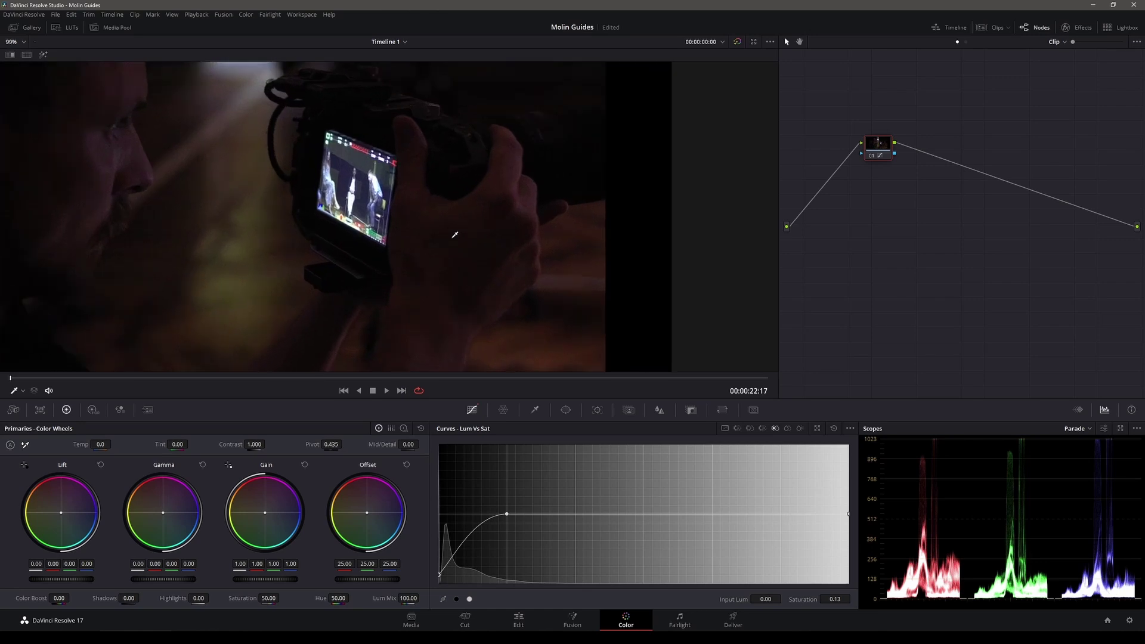
pyautogui.click(871, 157)
pyautogui.scroll(-2, 417, 175)
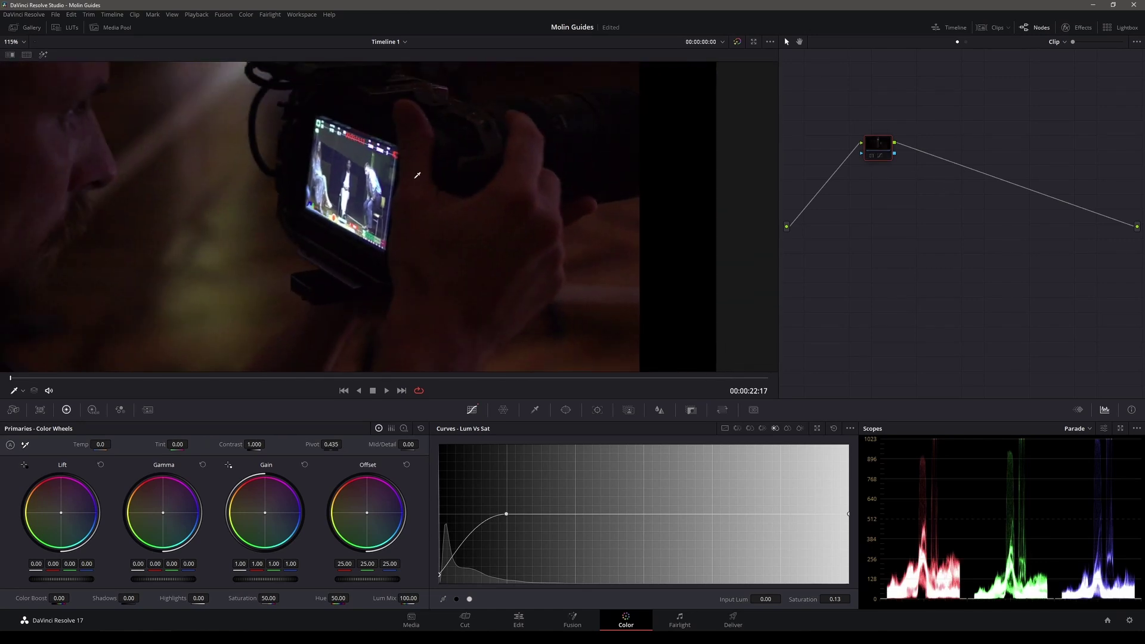
pyautogui.click(871, 157)
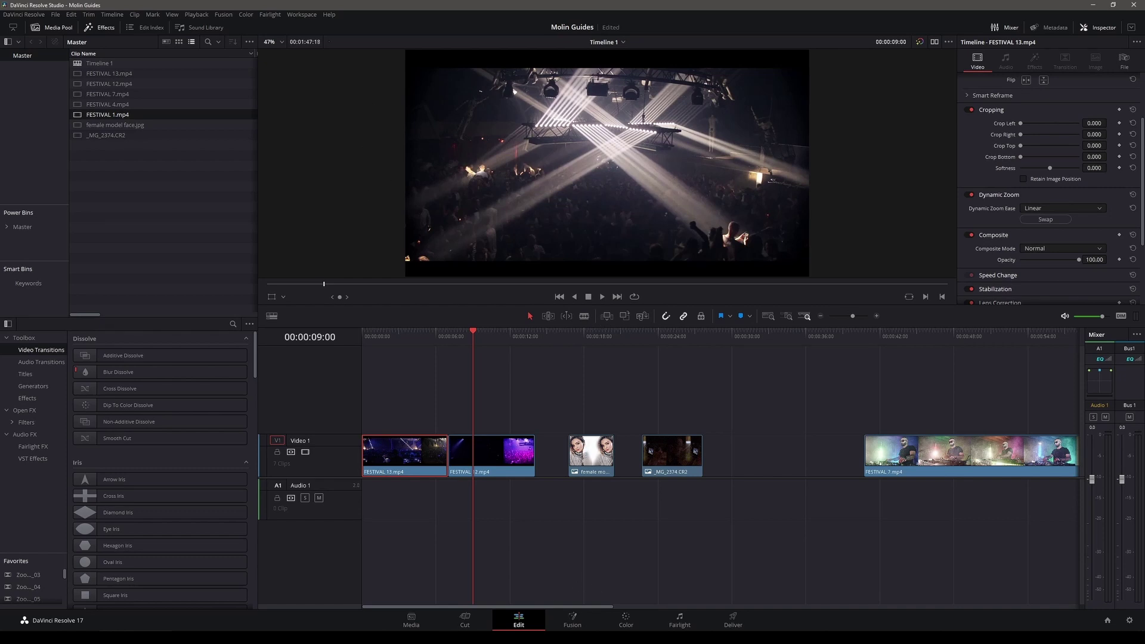
# Step: On the Edit page, turn on the floating Video Scopes window via Workspace
pyautogui.click(626, 620)
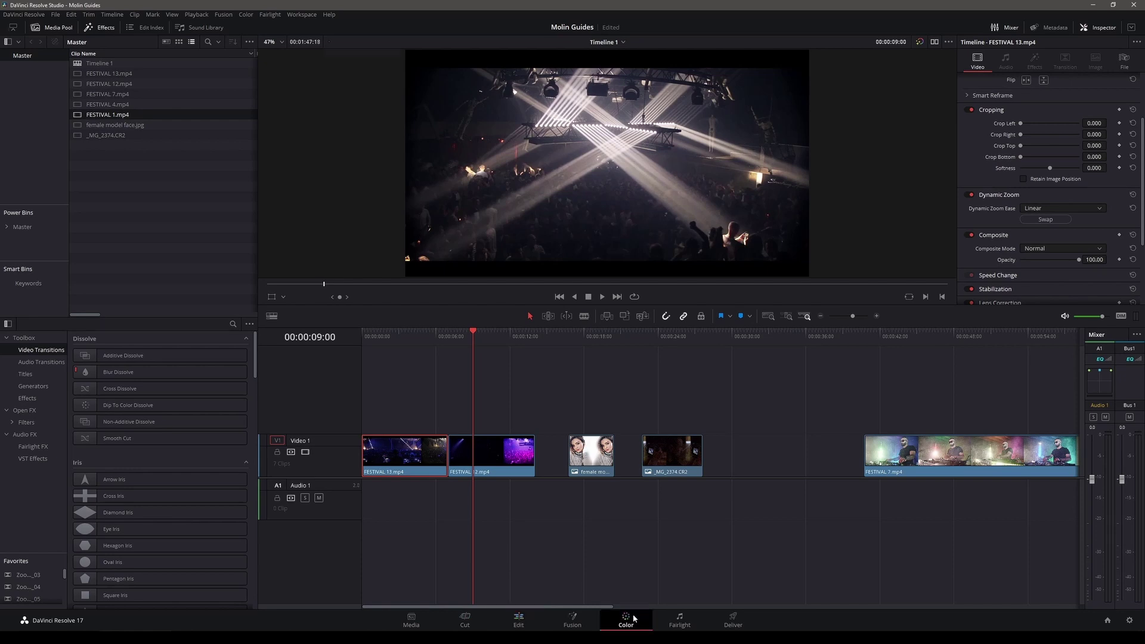
pyautogui.click(511, 623)
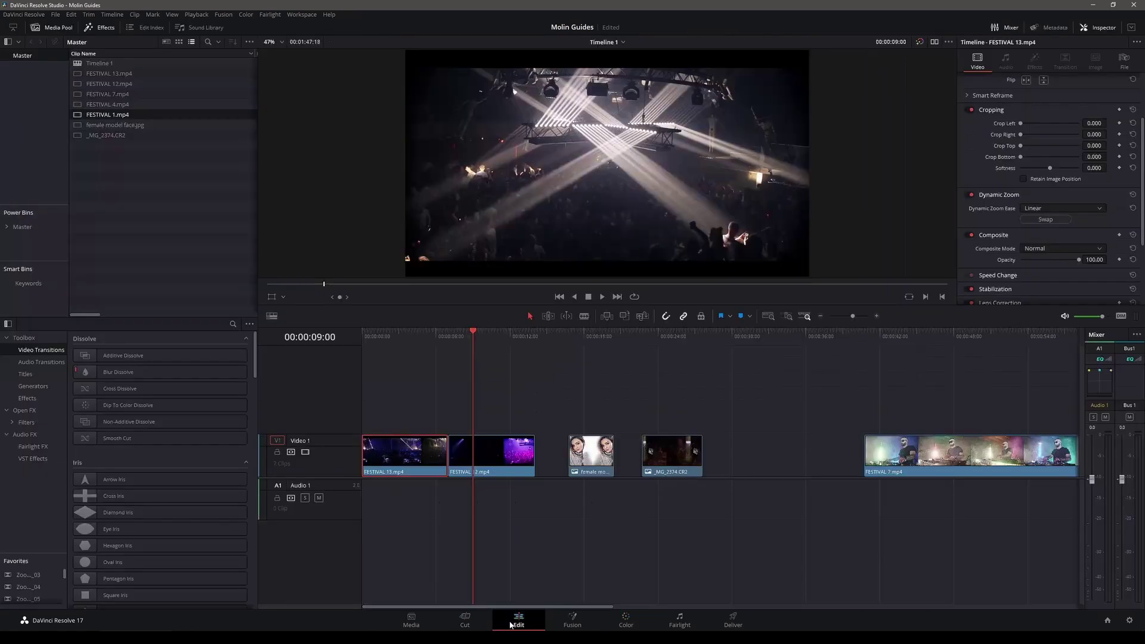
pyautogui.click(302, 15)
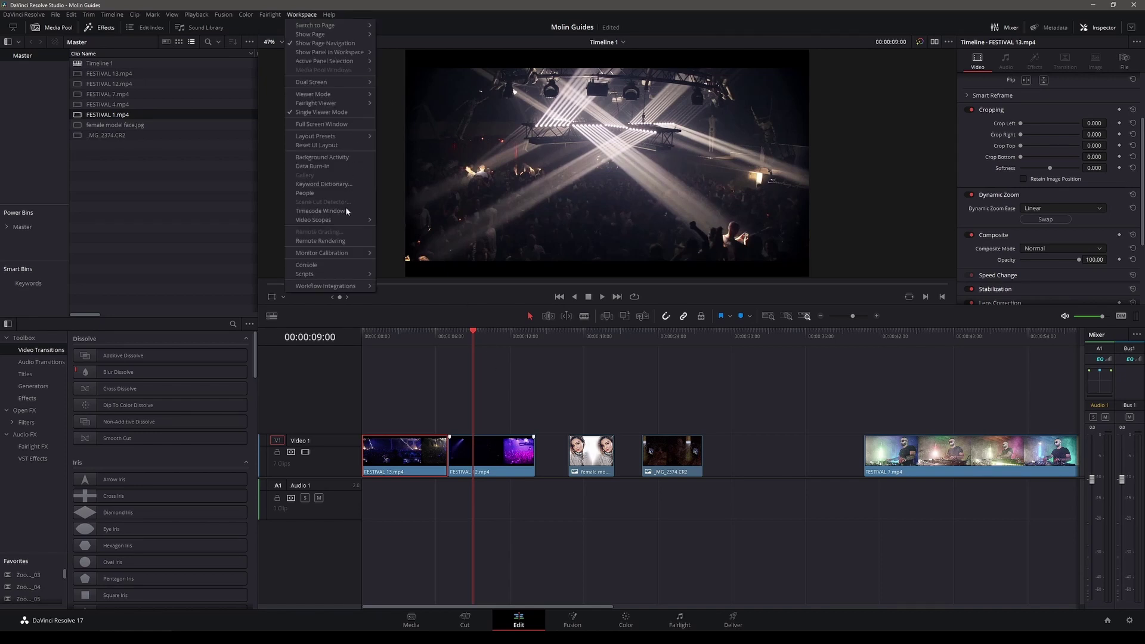
pyautogui.moveTo(342, 221)
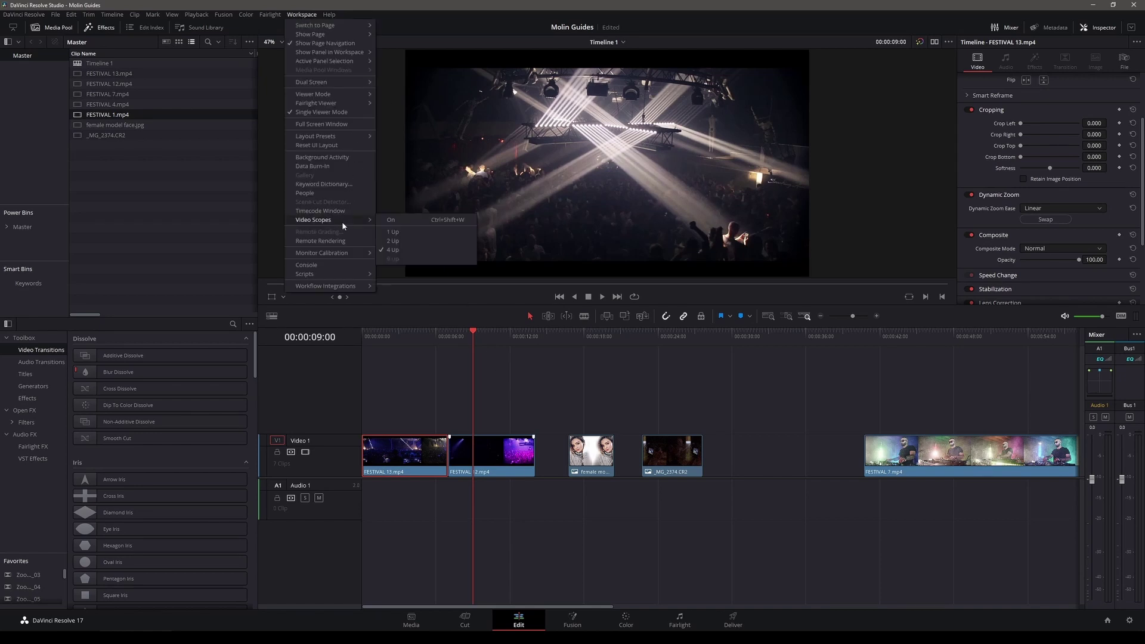
pyautogui.click(392, 221)
# Step: Reposition the Scopes window and set its dropdowns to Vectorscope and Waveform
pyautogui.moveTo(349, 162); pyautogui.dragTo(253, 160)
pyautogui.moveTo(321, 149); pyautogui.dragTo(356, 225)
pyautogui.click(431, 228)
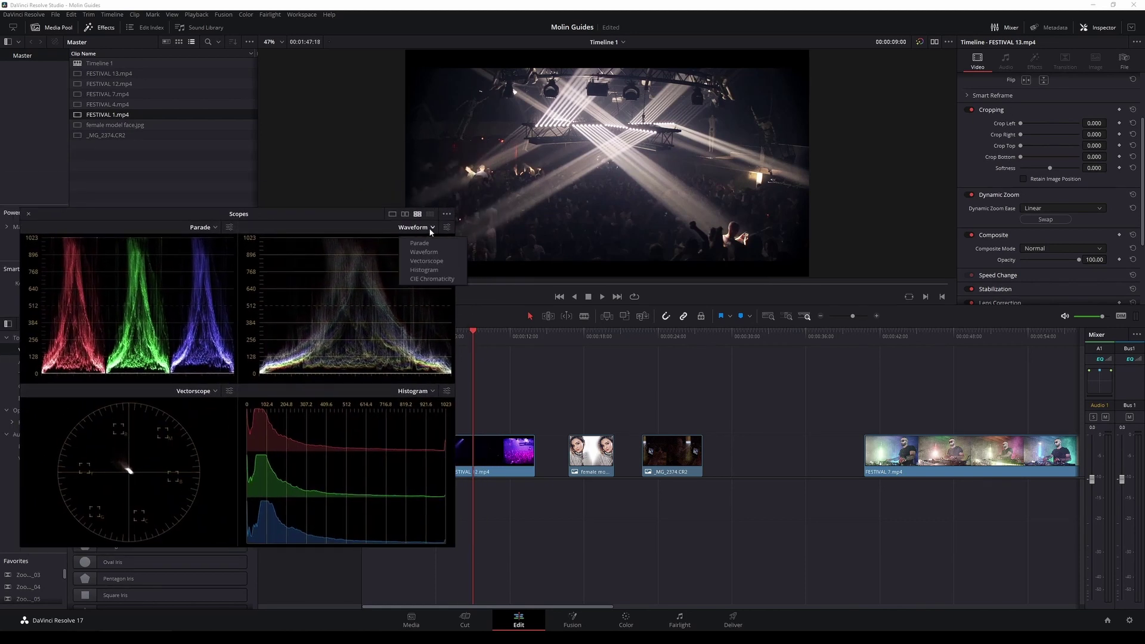
pyautogui.click(433, 265)
pyautogui.click(205, 390)
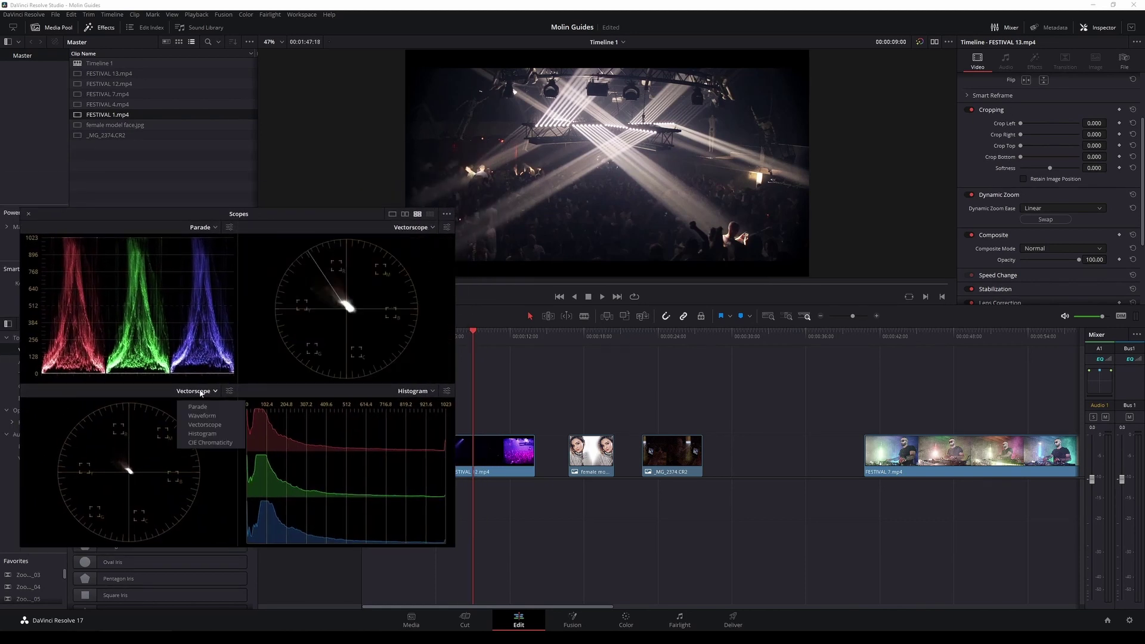